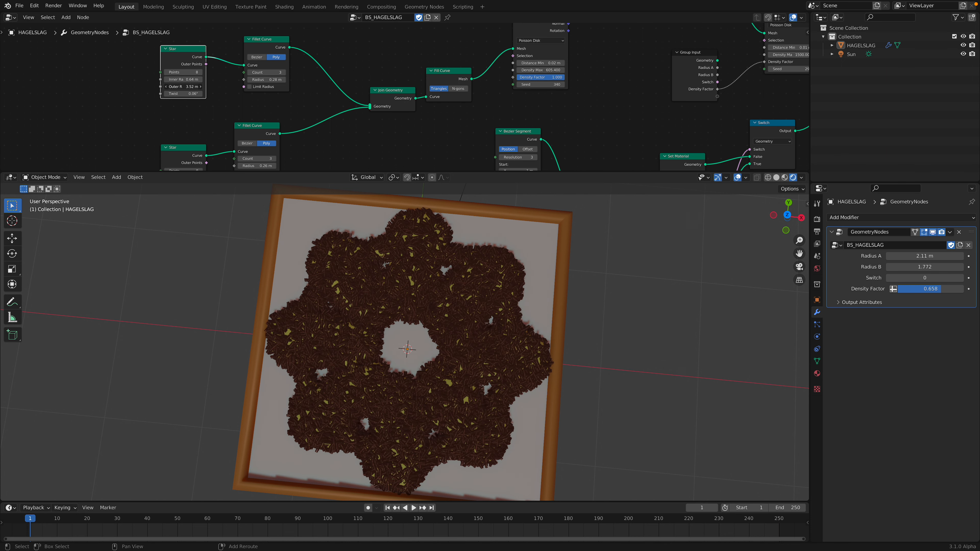
# Set the lower Star node's outer radius to 1.9 m
pyautogui.moveTo(184, 120); pyautogui.dragTo(169, 86, button='middle')
pyautogui.moveTo(168, 152)
pyautogui.mouseDown()
pyautogui.moveTo(194, 152)
pyautogui.moveTo(184, 152)
pyautogui.mouseUp()
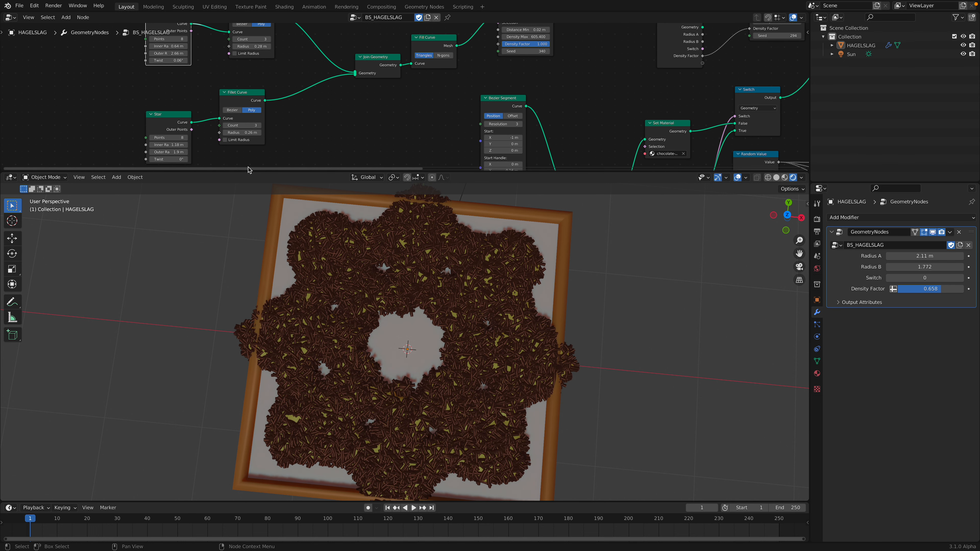
# Enlarge the node editor and tidy the Star, Fillet Curve and Join Geometry nodes into a compact group
pyautogui.moveTo(249, 171); pyautogui.dragTo(252, 245)
pyautogui.scroll(2, 250, 165)
pyautogui.moveTo(246, 159); pyautogui.dragTo(247, 155)
pyautogui.moveTo(252, 79); pyautogui.dragTo(235, 73)
pyautogui.moveTo(242, 148); pyautogui.dragTo(240, 142)
pyautogui.moveTo(168, 176); pyautogui.dragTo(172, 149)
pyautogui.moveTo(245, 145); pyautogui.dragTo(243, 141)
pyautogui.moveTo(375, 105); pyautogui.dragTo(310, 134, button='middle')
pyautogui.moveTo(325, 148); pyautogui.dragTo(291, 127)
# Move the Group Output node beside the curves' Join Geometry node and connect the joined curves to it
pyautogui.moveTo(278, 116); pyautogui.dragTo(265, 156, button='middle')
pyautogui.scroll(-3, 457, 154)
pyautogui.moveTo(457, 155); pyautogui.dragTo(274, 163, button='middle')
pyautogui.scroll(-4, 274, 164)
pyautogui.moveTo(699, 88); pyautogui.dragTo(515, 131, button='middle')
pyautogui.moveTo(633, 101); pyautogui.dragTo(181, 182)
pyautogui.press('x')
pyautogui.press('x')
pyautogui.moveTo(181, 181); pyautogui.dragTo(395, 129, button='middle')
pyautogui.scroll(6, 398, 139)
pyautogui.moveTo(397, 165)
pyautogui.mouseDown()
pyautogui.moveTo(359, 181)
pyautogui.moveTo(388, 166)
pyautogui.mouseUp()
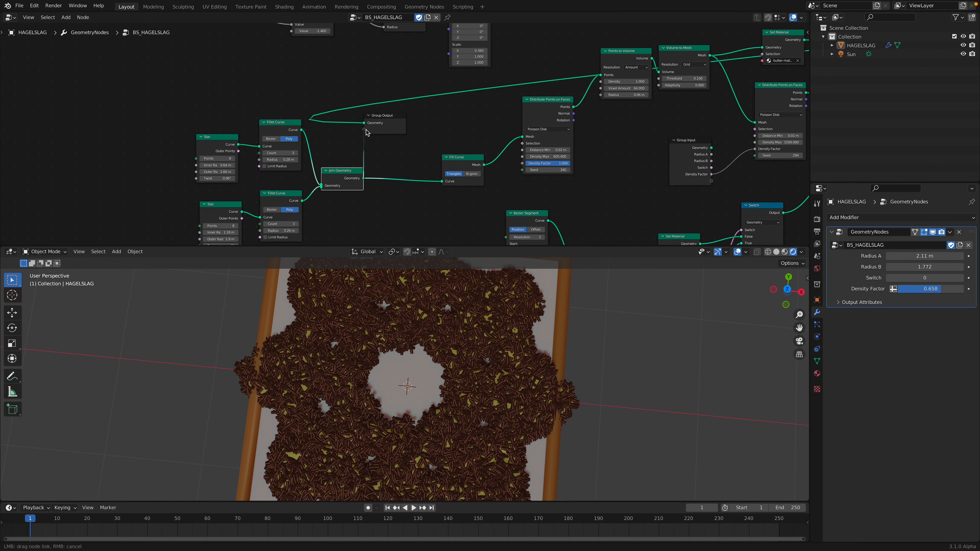
pyautogui.moveTo(365, 126); pyautogui.dragTo(365, 126)
# Set the upper Star's inner radius to 0.98 m and outer radius to 1.14 m, with its Fillet Curve radius at 0.76 m
pyautogui.scroll(-3, 446, 357)
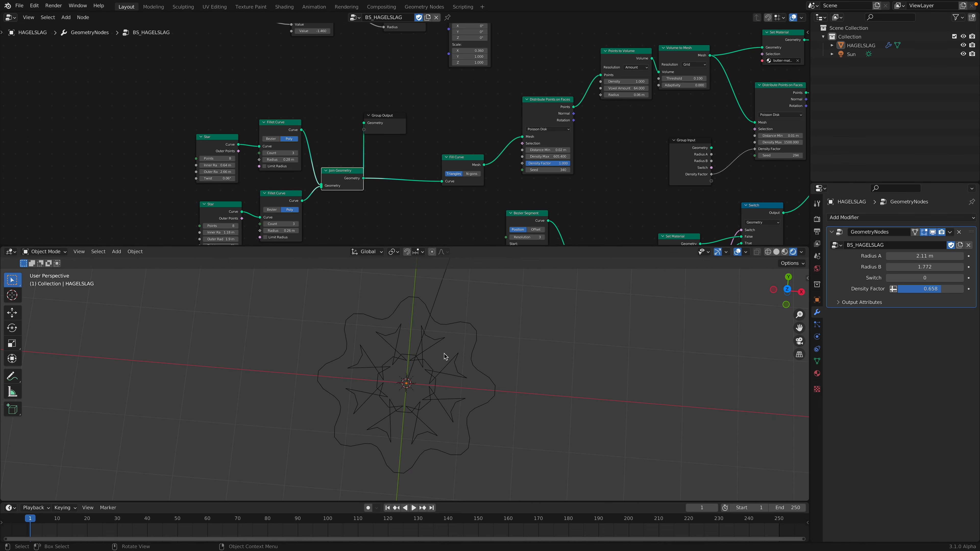
pyautogui.moveTo(422, 401); pyautogui.dragTo(444, 390, button='middle')
pyautogui.scroll(2, 283, 81)
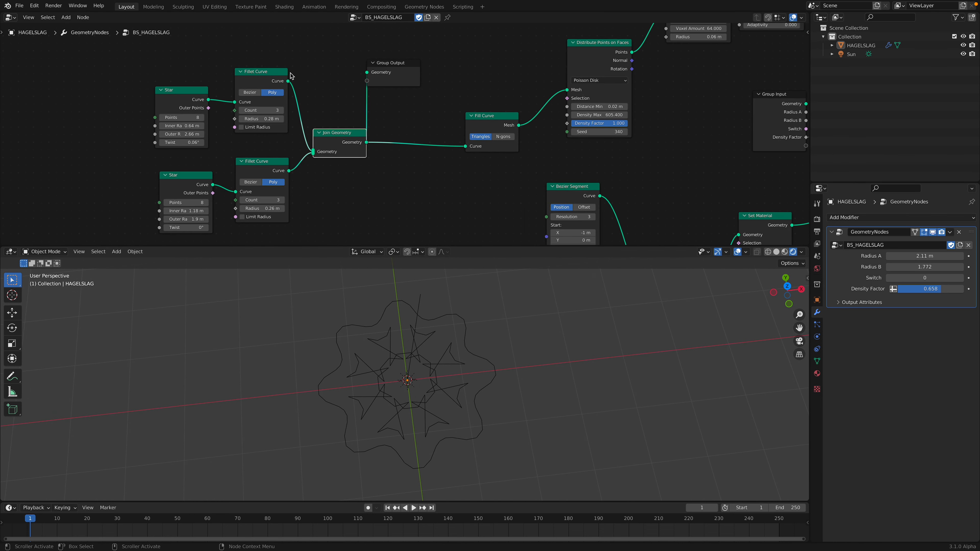
pyautogui.moveTo(185, 122)
pyautogui.mouseDown()
pyautogui.moveTo(205, 123)
pyautogui.moveTo(158, 134)
pyautogui.moveTo(183, 133)
pyautogui.mouseUp()
pyautogui.moveTo(261, 119); pyautogui.dragTo(270, 119)
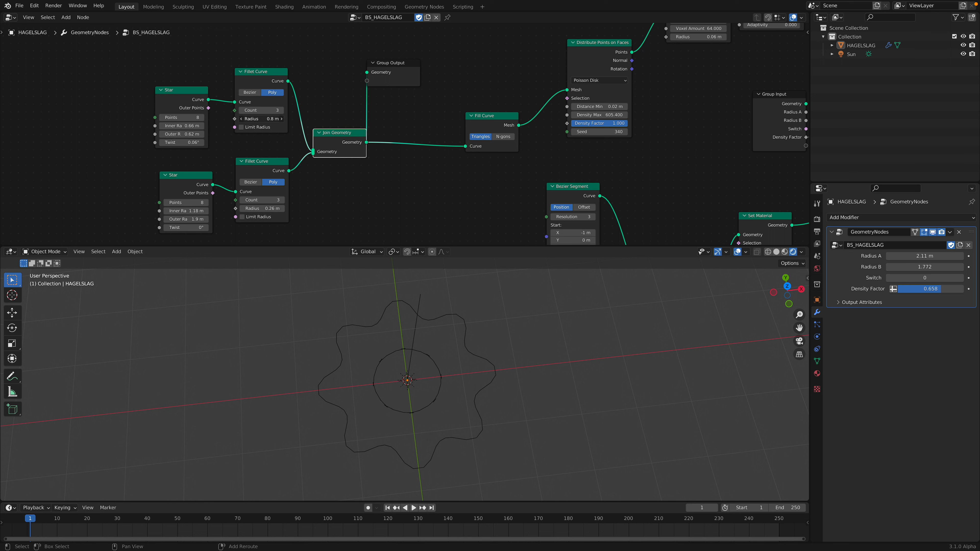
pyautogui.moveTo(186, 125); pyautogui.dragTo(191, 134)
pyautogui.moveTo(260, 119)
pyautogui.mouseDown()
pyautogui.moveTo(294, 119)
pyautogui.moveTo(243, 119)
pyautogui.moveTo(262, 119)
pyautogui.mouseUp()
pyautogui.moveTo(183, 129); pyautogui.dragTo(198, 134)
# Set the lower Star's inner radius to 1.72 m and outer radius to 1.34 m, reduce the upper Star's outer radius, and save
pyautogui.moveTo(193, 211)
pyautogui.mouseDown()
pyautogui.moveTo(216, 219)
pyautogui.moveTo(147, 219)
pyautogui.moveTo(223, 211)
pyautogui.mouseUp()
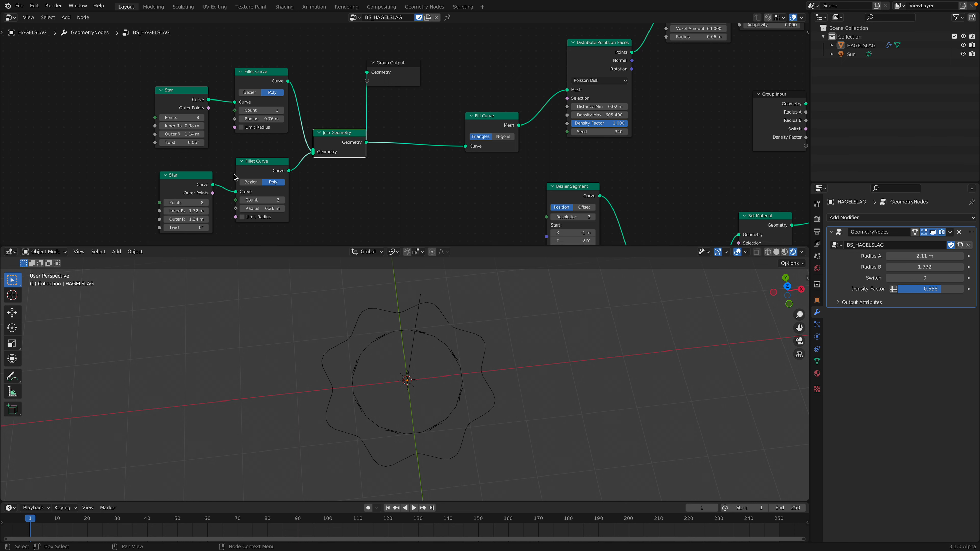
pyautogui.moveTo(189, 134)
pyautogui.mouseDown()
pyautogui.moveTo(205, 126)
pyautogui.moveTo(164, 127)
pyautogui.moveTo(180, 134)
pyautogui.mouseUp()
pyautogui.hotkey('ctrl', 's')
# Connect the Fill Curve mesh to the Group Output to preview the filled shape, and save the file
pyautogui.moveTo(342, 133); pyautogui.dragTo(364, 98)
pyautogui.scroll(-2, 381, 78)
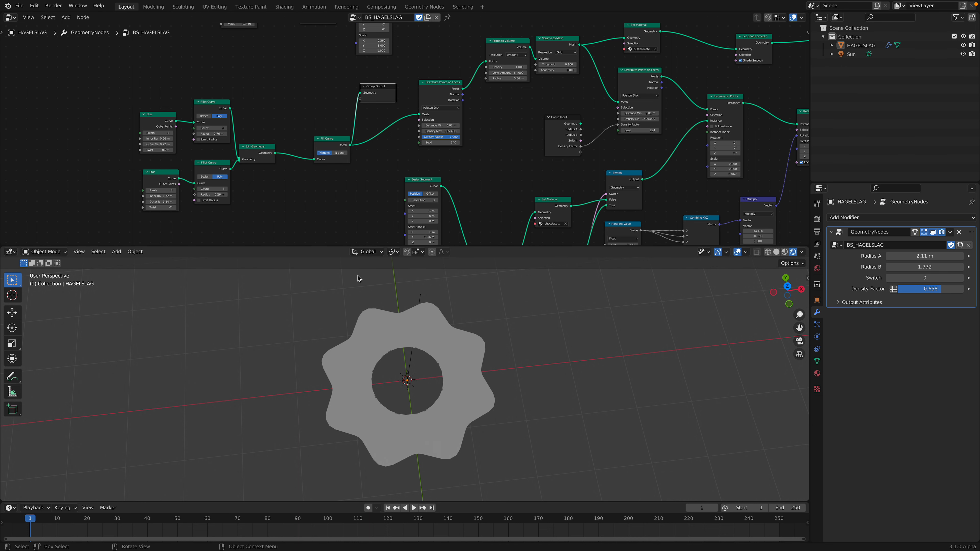
pyautogui.moveTo(419, 90); pyautogui.dragTo(339, 119, button='middle')
pyautogui.hotkey('ctrl', 's')
# Move the Group Output node along the tree, past the volume and material nodes, to the final Join Geometry node
pyautogui.moveTo(308, 120); pyautogui.dragTo(382, 68)
pyautogui.moveTo(373, 113); pyautogui.dragTo(360, 117)
pyautogui.moveTo(363, 118); pyautogui.dragTo(307, 127, button='middle')
pyautogui.moveTo(323, 80); pyautogui.dragTo(375, 47)
pyautogui.moveTo(422, 80); pyautogui.dragTo(378, 94, button='middle')
pyautogui.moveTo(330, 95); pyautogui.dragTo(321, 92)
pyautogui.scroll(-3, 374, 100)
pyautogui.moveTo(376, 100); pyautogui.dragTo(227, 137, button='middle')
pyautogui.moveTo(185, 102); pyautogui.dragTo(317, 86)
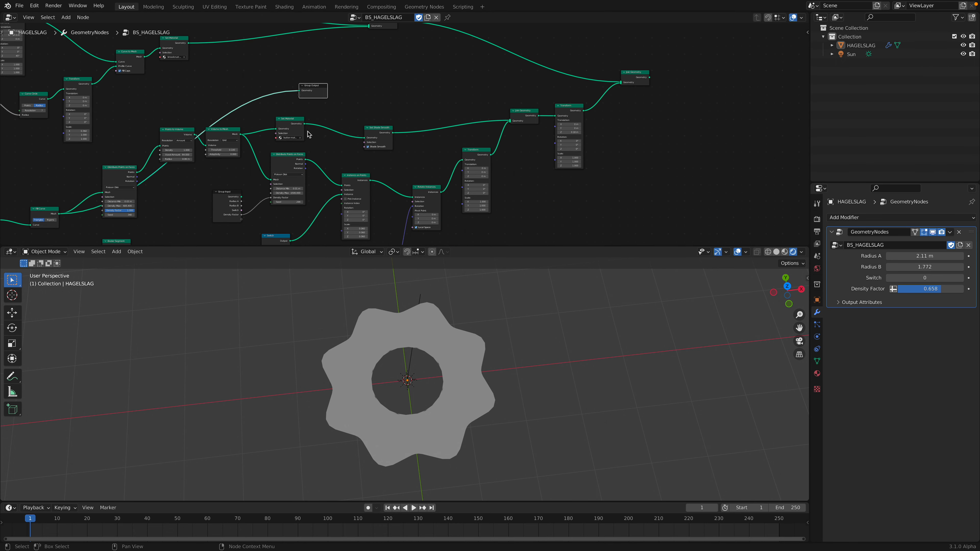
pyautogui.moveTo(305, 124); pyautogui.dragTo(369, 90)
pyautogui.scroll(4, 487, 349)
pyautogui.moveTo(488, 353); pyautogui.dragTo(473, 309, button='middle')
pyautogui.moveTo(374, 87); pyautogui.dragTo(435, 86)
pyautogui.moveTo(496, 87); pyautogui.dragTo(419, 97, button='middle')
pyautogui.moveTo(355, 96); pyautogui.dragTo(670, 64)
# Connect the final Join Geometry node to the Group Output to restore the full bread, and save the file
pyautogui.moveTo(586, 67); pyautogui.dragTo(593, 132, button='middle')
pyautogui.moveTo(570, 150); pyautogui.dragTo(606, 126)
pyautogui.moveTo(564, 112); pyautogui.dragTo(565, 122)
pyautogui.moveTo(551, 129); pyautogui.dragTo(627, 75, button='middle')
pyautogui.moveTo(487, 335); pyautogui.dragTo(487, 352, button='middle')
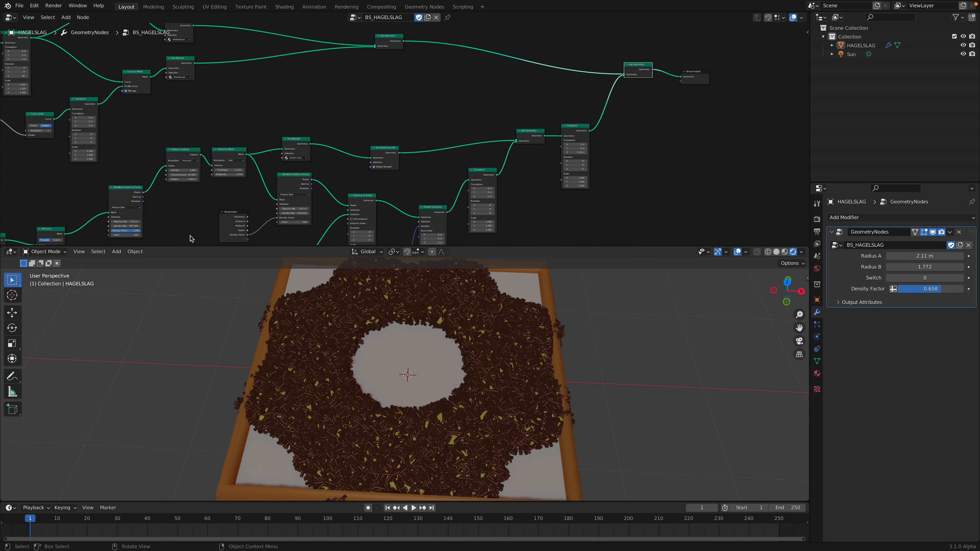
pyautogui.moveTo(190, 235); pyautogui.dragTo(366, 181, button='middle')
pyautogui.moveTo(456, 351); pyautogui.dragTo(457, 356, button='middle')
pyautogui.hotkey('ctrl', 's')
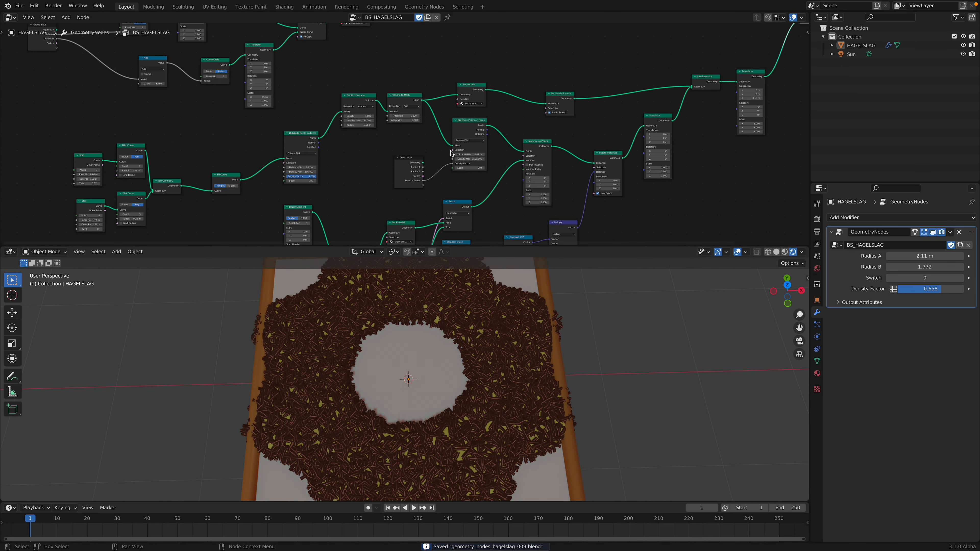
# Set the radius of the Curve Circle that profiles the chocolate sprinkles to 0.24 m
pyautogui.moveTo(421, 201); pyautogui.dragTo(412, 166, button='middle')
pyautogui.moveTo(419, 365); pyautogui.dragTo(363, 372, button='middle')
pyautogui.moveTo(350, 186); pyautogui.dragTo(346, 100, button='middle')
pyautogui.scroll(2, 384, 181)
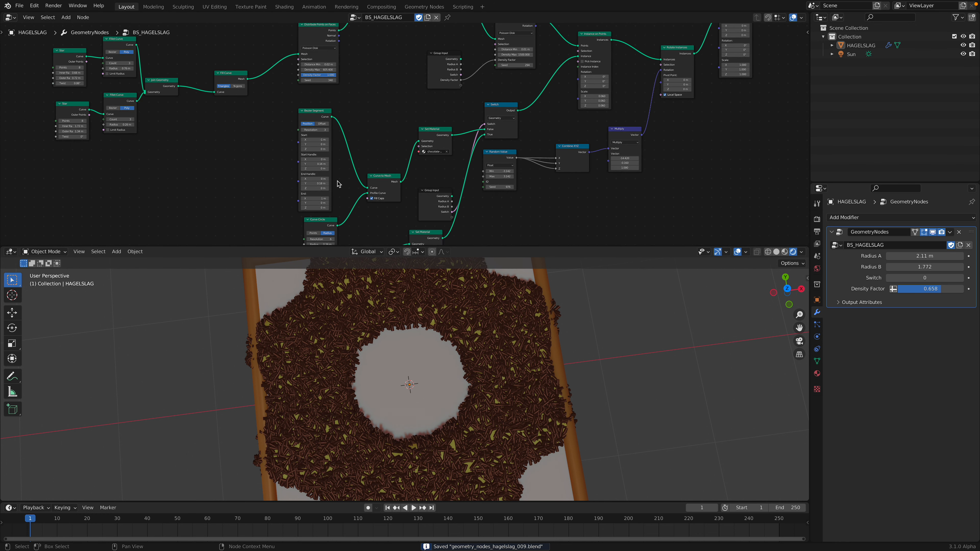
pyautogui.scroll(2, 338, 184)
pyautogui.moveTo(338, 183); pyautogui.dragTo(317, 158, button='middle')
pyautogui.moveTo(293, 73); pyautogui.dragTo(298, 65)
pyautogui.moveTo(304, 201); pyautogui.dragTo(301, 201)
pyautogui.scroll(2, 301, 206)
pyautogui.moveTo(283, 242); pyautogui.dragTo(286, 218, button='middle')
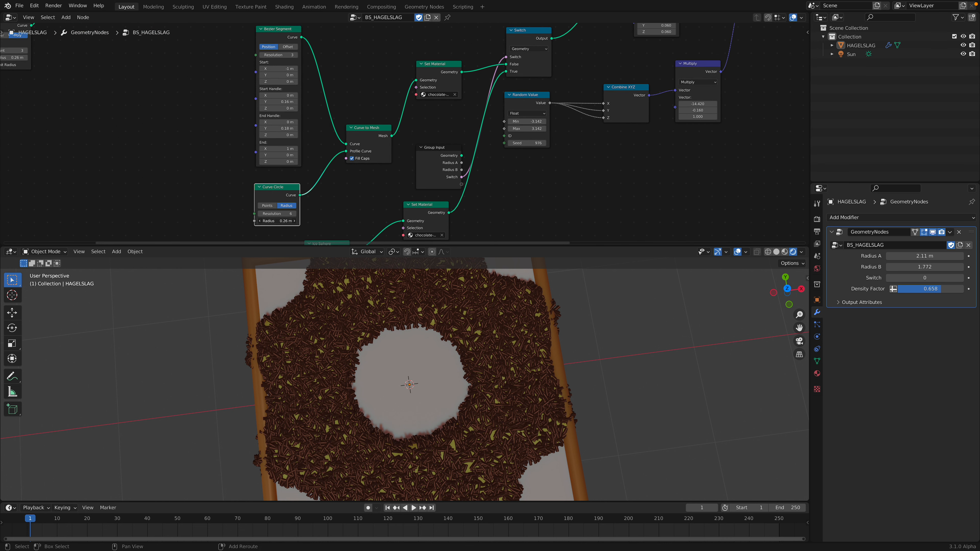
pyautogui.moveTo(277, 221); pyautogui.dragTo(288, 221)
pyautogui.scroll(3, 305, 383)
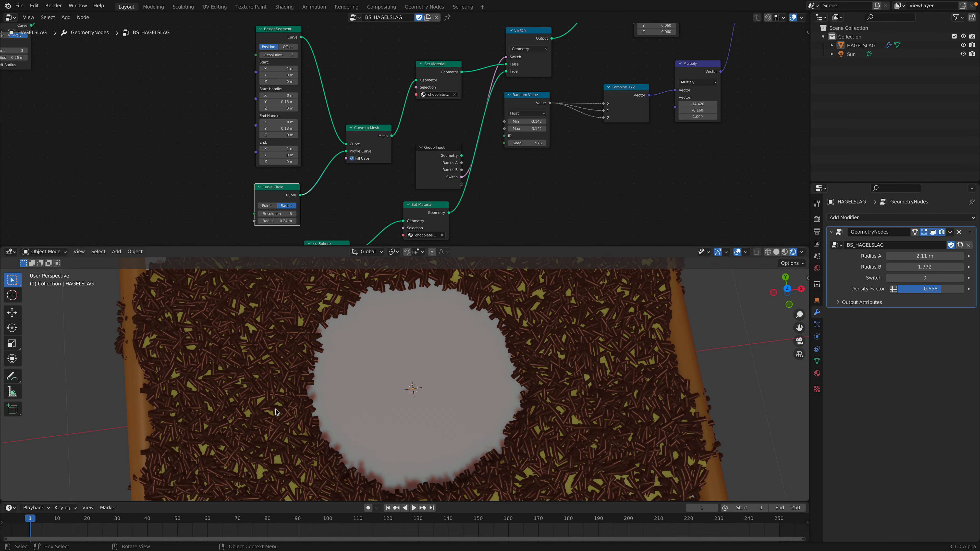
# Set the Bezier Segment's End X to 0.56 m to shorten the chocolate sprinkles
pyautogui.moveTo(347, 134); pyautogui.dragTo(344, 176, button='middle')
pyautogui.moveTo(358, 336); pyautogui.dragTo(358, 339, button='middle')
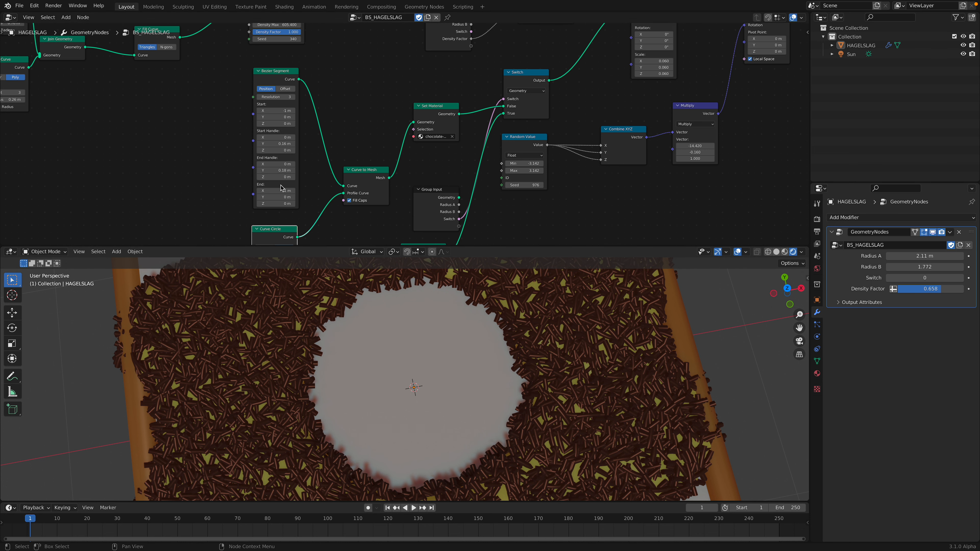
pyautogui.moveTo(281, 190)
pyautogui.mouseDown()
pyautogui.moveTo(348, 190)
pyautogui.moveTo(265, 189)
pyautogui.moveTo(278, 191)
pyautogui.mouseUp()
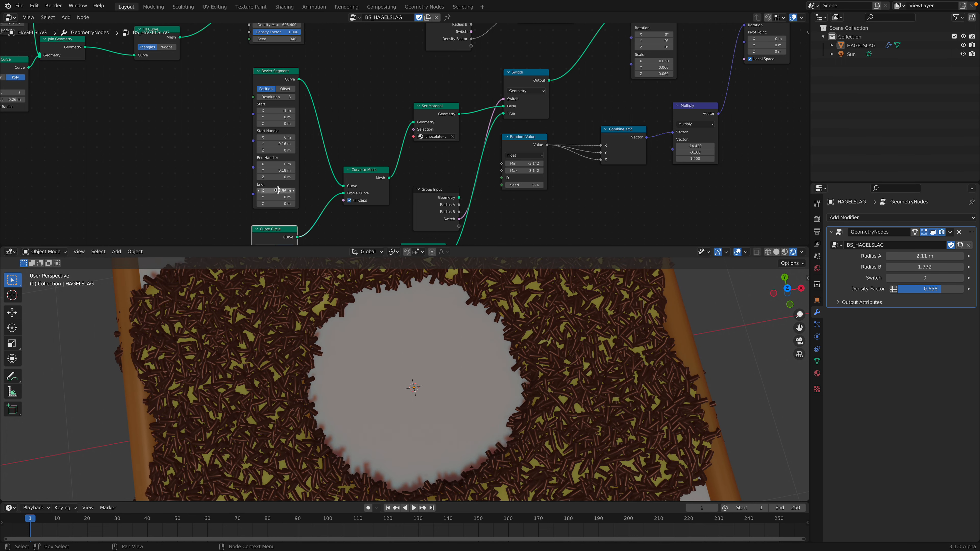
# Try an End X of 1 m on the Bezier Segment, and undo it
pyautogui.write('1')
pyautogui.press('Return')
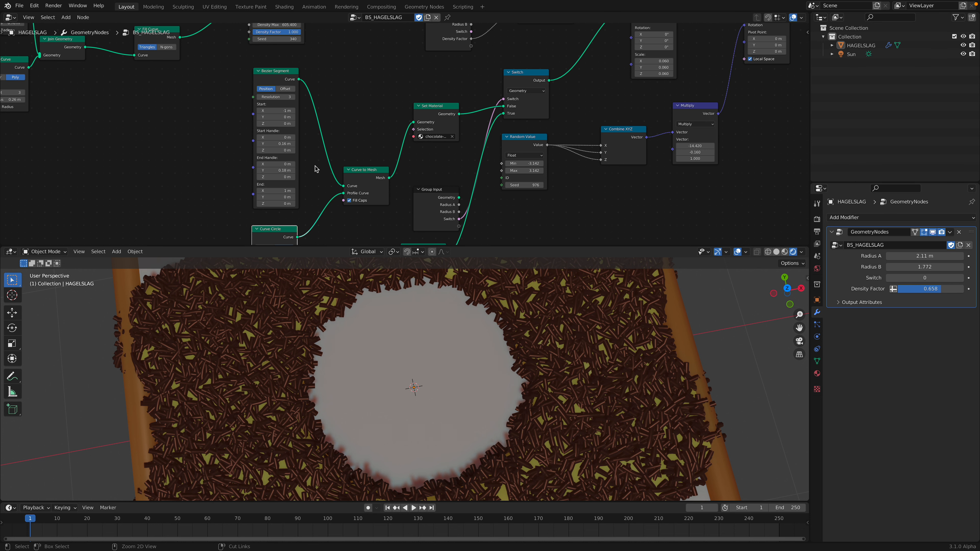
pyautogui.hotkey('ctrl', 'z')
# Save the file and reposition the Curve to Mesh, Set Material, Group Input and Switch nodes for a tidier layout
pyautogui.hotkey('ctrl', 's')
pyautogui.moveTo(341, 165); pyautogui.dragTo(273, 153, button='middle')
pyautogui.moveTo(299, 170); pyautogui.dragTo(284, 142)
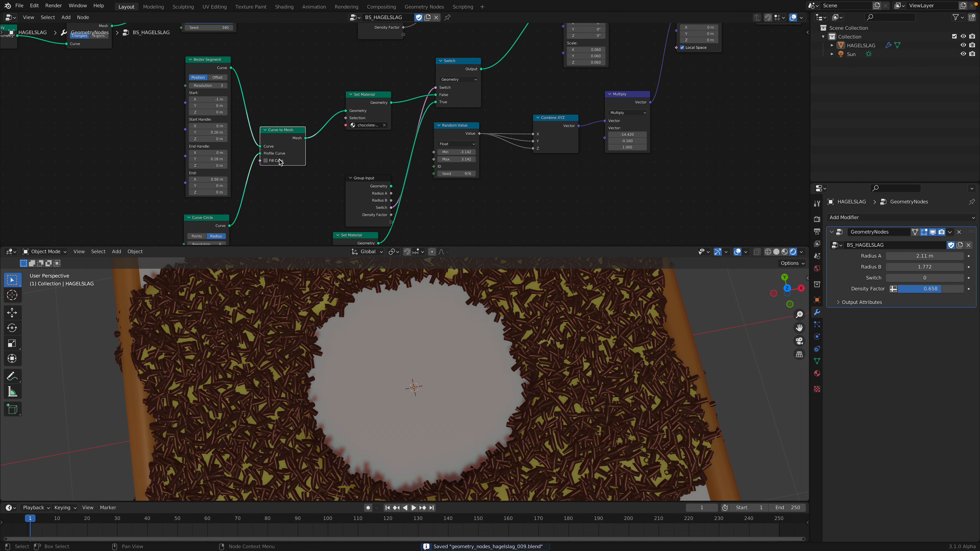
pyautogui.moveTo(359, 92); pyautogui.dragTo(355, 88)
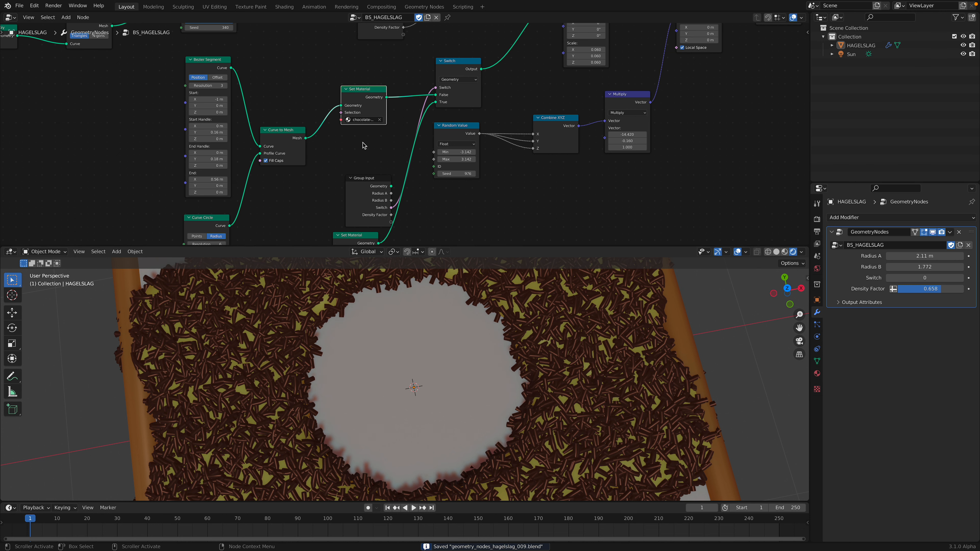
pyautogui.scroll(-2, 407, 140)
pyautogui.moveTo(407, 140); pyautogui.dragTo(384, 137, button='middle')
pyautogui.moveTo(354, 171); pyautogui.dragTo(343, 149)
pyautogui.moveTo(387, 132); pyautogui.dragTo(324, 150, button='middle')
pyautogui.moveTo(365, 96); pyautogui.dragTo(368, 96)
# Set the modifier's Switch value to 1 for the colorful round sprinkles, and save the file
pyautogui.moveTo(363, 112); pyautogui.dragTo(345, 142, button='middle')
pyautogui.scroll(-1, 331, 169)
pyautogui.moveTo(927, 277); pyautogui.dragTo(935, 278)
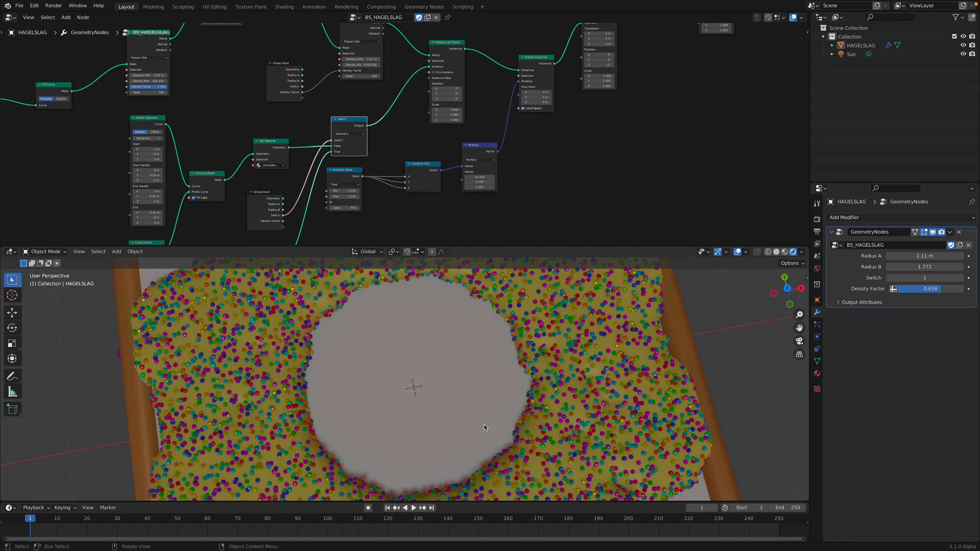
pyautogui.scroll(3, 347, 238)
pyautogui.moveTo(344, 243); pyautogui.dragTo(469, 110, button='middle')
pyautogui.hotkey('ctrl', 's')
# Move the Ico Sphere node closer to the lower Set Material node that it feeds
pyautogui.moveTo(255, 192); pyautogui.dragTo(286, 162)
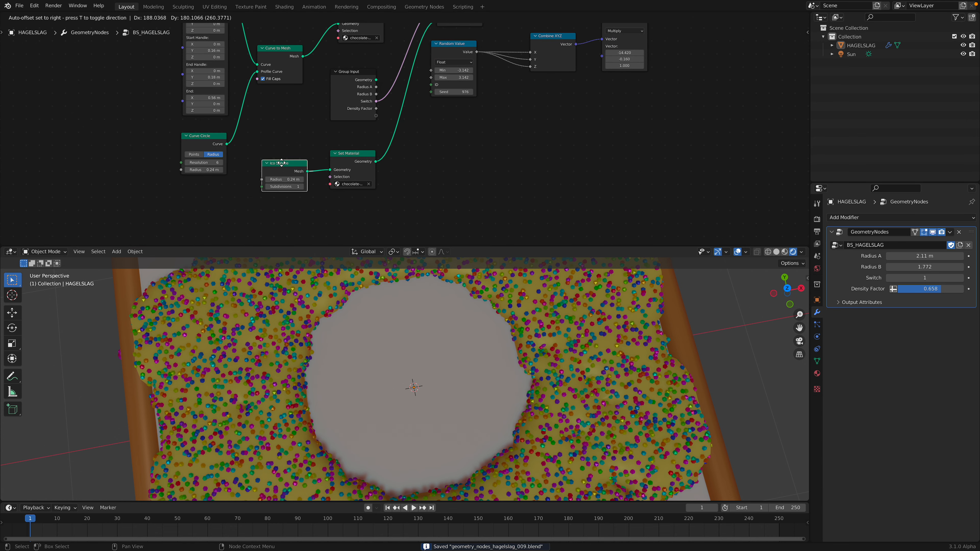
pyautogui.scroll(2, 287, 171)
pyautogui.click(286, 194)
pyautogui.moveTo(358, 354); pyautogui.dragTo(371, 372, button='middle')
pyautogui.click(285, 193)
# Set the minimum distance of the sprinkles' Distribute Points on Faces node to 0.01 m, and save the file
pyautogui.scroll(-6, 463, 378)
pyautogui.moveTo(471, 370); pyautogui.dragTo(436, 393, button='middle')
pyautogui.moveTo(463, 58); pyautogui.dragTo(394, 189, button='middle')
pyautogui.moveTo(420, 58); pyautogui.dragTo(353, 189, button='middle')
pyautogui.click(347, 92)
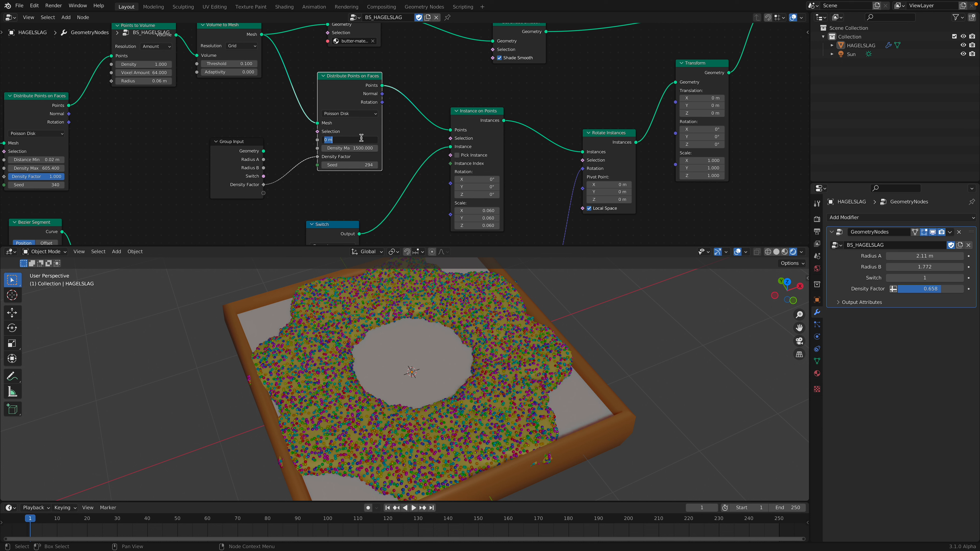
pyautogui.click(361, 139)
pyautogui.write('0.01')
pyautogui.press('Return')
pyautogui.hotkey('ctrl', 's')
# Set the sprinkle distribution's seed to 344 and the modifier's Density Factor to 1.000, and save the file
pyautogui.moveTo(357, 164); pyautogui.dragTo(380, 166)
pyautogui.moveTo(918, 289); pyautogui.dragTo(964, 289)
pyautogui.hotkey('ctrl', 's')
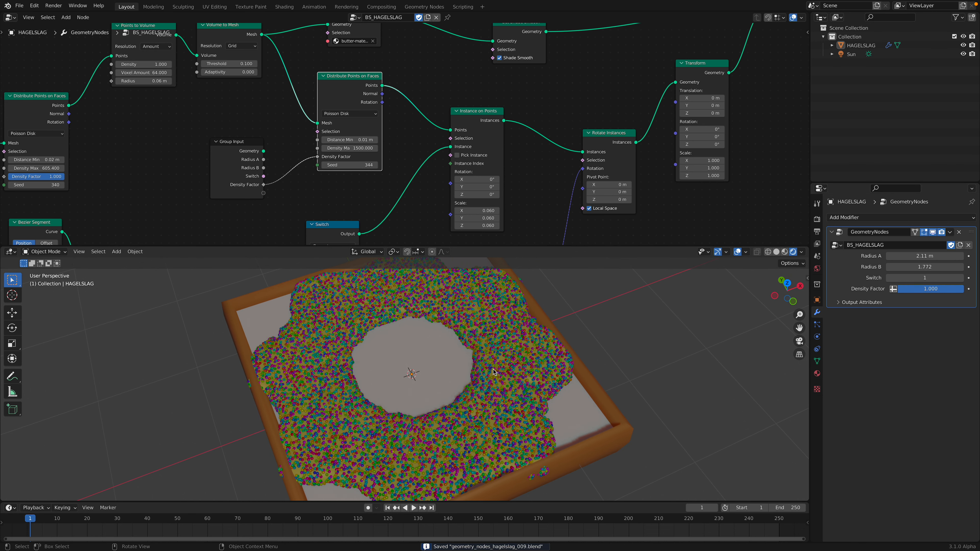
# Set the maximum density of the Distribute Points on Faces node feeding Points to Volume to 635.200
pyautogui.moveTo(307, 122); pyautogui.dragTo(349, 182, button='middle')
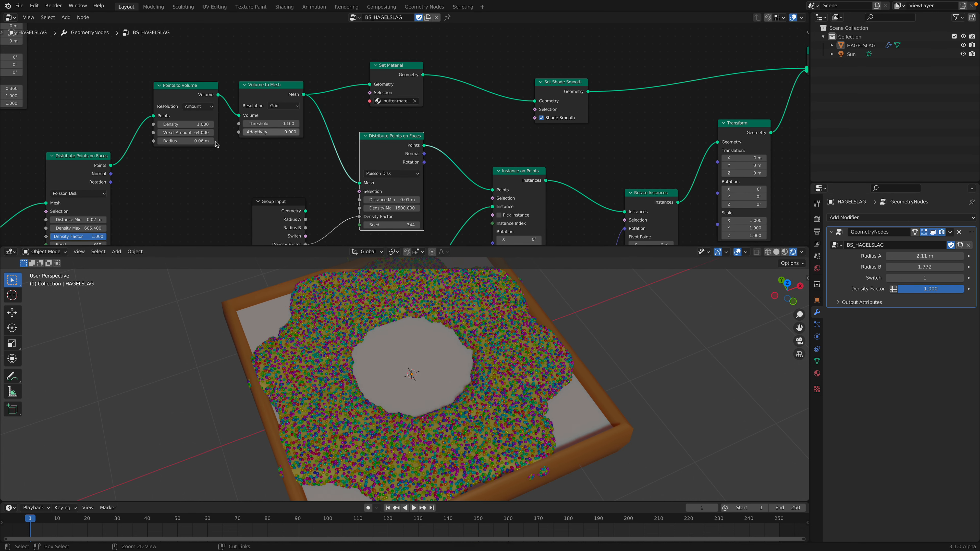
pyautogui.moveTo(185, 141); pyautogui.dragTo(193, 166)
pyautogui.moveTo(275, 149); pyautogui.dragTo(355, 116, button='middle')
pyautogui.moveTo(159, 196); pyautogui.dragTo(177, 196)
# Try a radius of 0.02 m on the Points to Volume node
pyautogui.doubleClick(278, 110)
pyautogui.write('0.02')
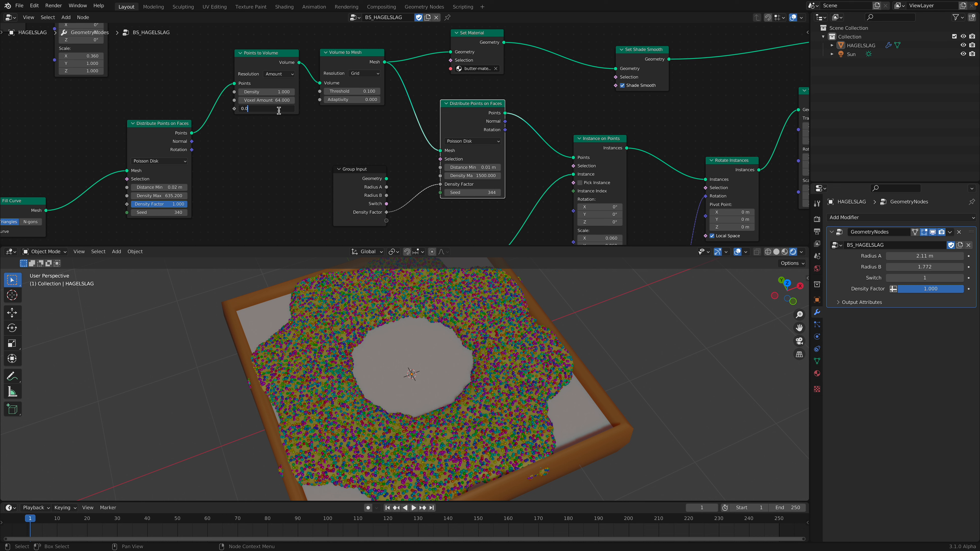
pyautogui.press('Return')
# Set the Points to Volume node's radius to 0.05 m, and save the file
pyautogui.click(278, 109)
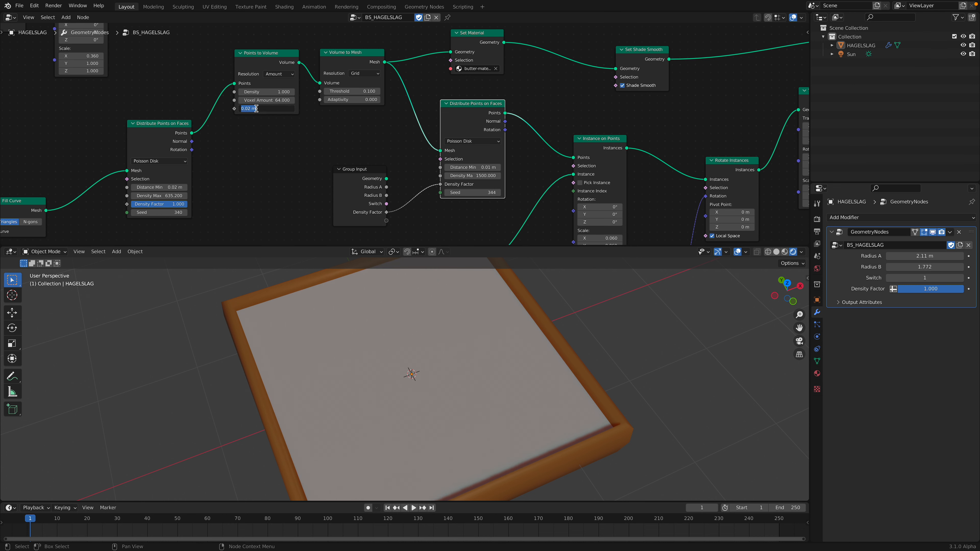
pyautogui.write('0.05')
pyautogui.press('Return')
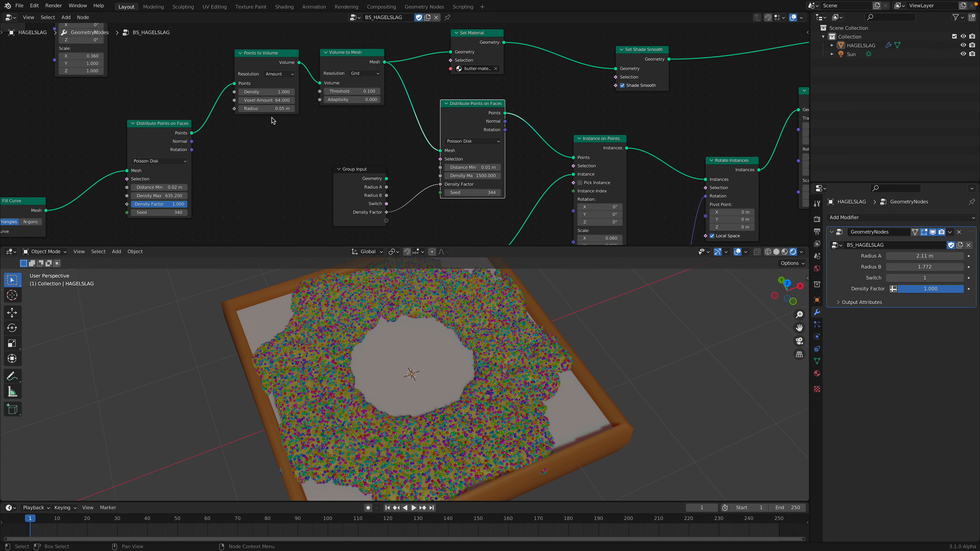
pyautogui.moveTo(515, 415); pyautogui.dragTo(516, 410, button='middle')
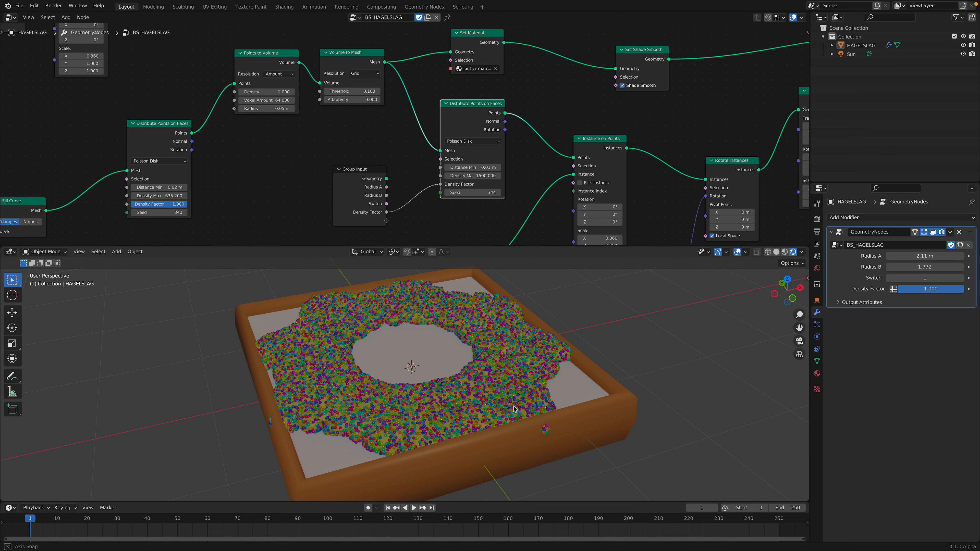
pyautogui.hotkey('ctrl', 's')
pyautogui.moveTo(473, 364); pyautogui.dragTo(482, 367, button='middle')
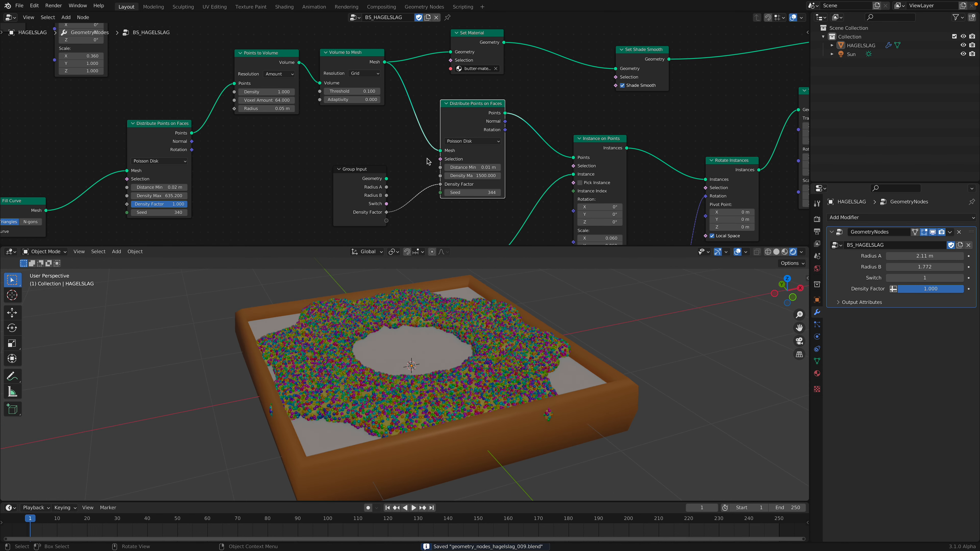
# Move the Set Shade Smooth node up and closer to the butter material's Set Material node
pyautogui.moveTo(399, 154); pyautogui.dragTo(488, 114, button='middle')
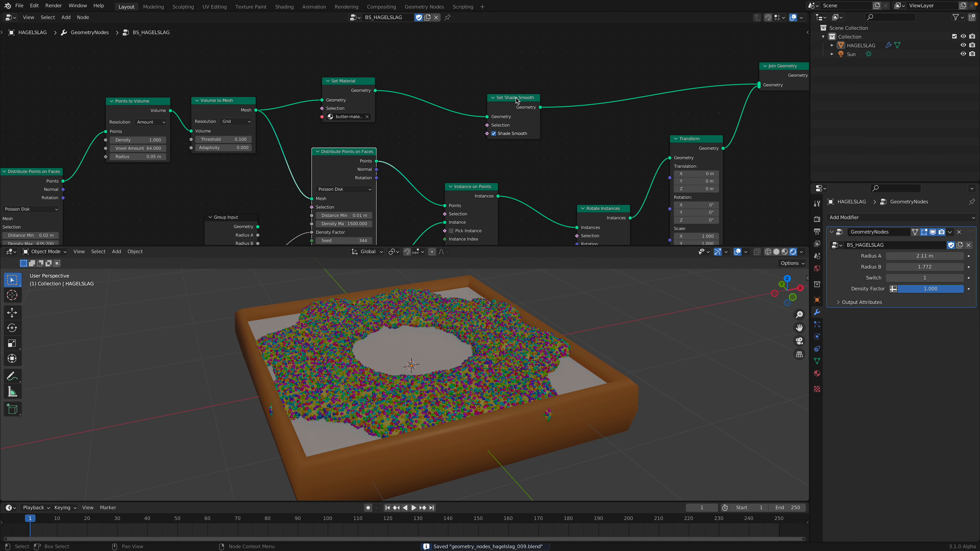
pyautogui.scroll(-2, 418, 92)
pyautogui.moveTo(403, 97); pyautogui.dragTo(390, 76)
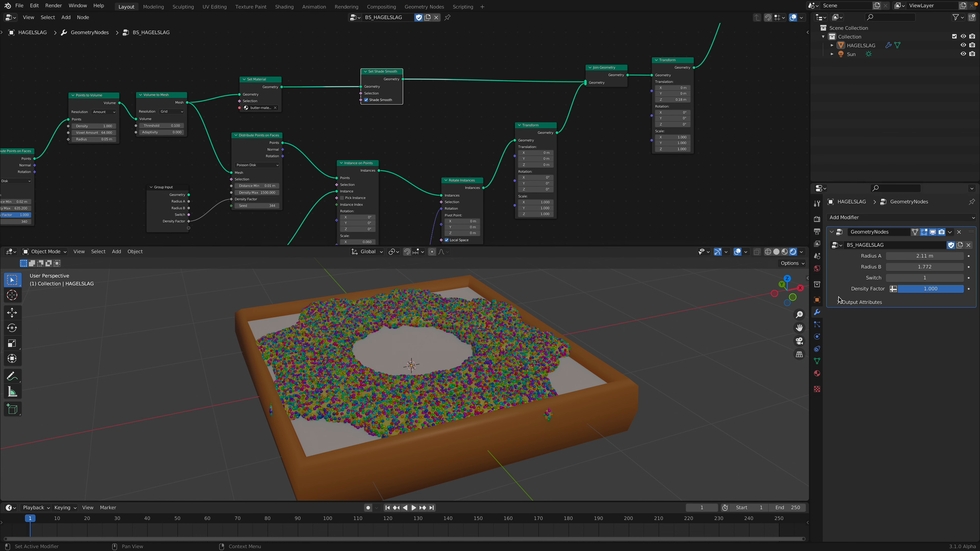
# Show the material properties of HAGELSLAG and select the whole bread model in the viewport
pyautogui.click(817, 373)
pyautogui.scroll(-1, 510, 381)
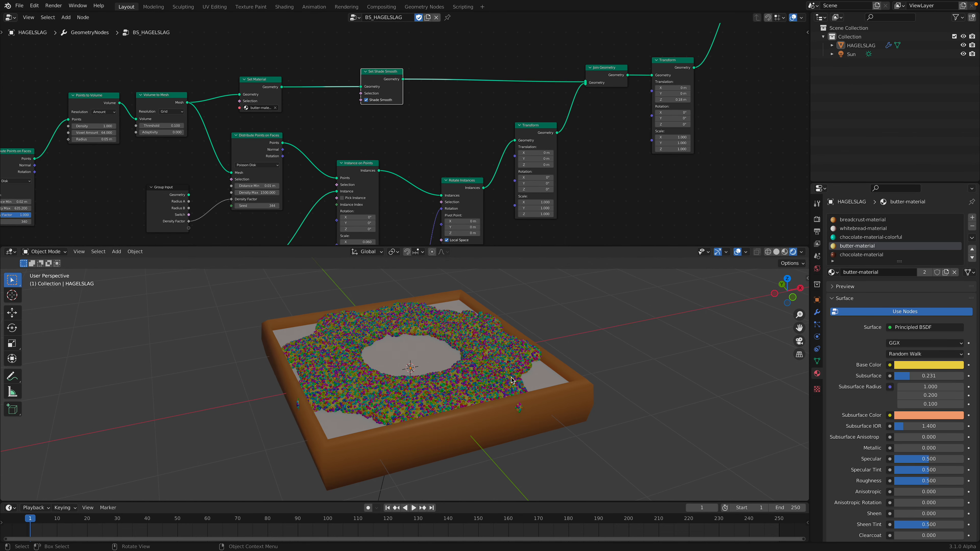
pyautogui.click(510, 381)
pyautogui.scroll(-2, 511, 381)
pyautogui.moveTo(510, 380); pyautogui.dragTo(527, 392, button='middle')
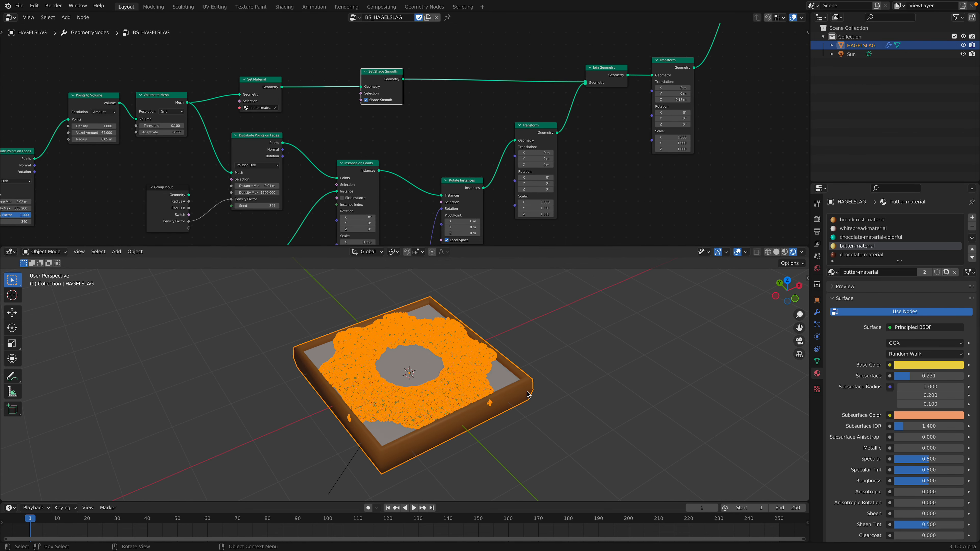